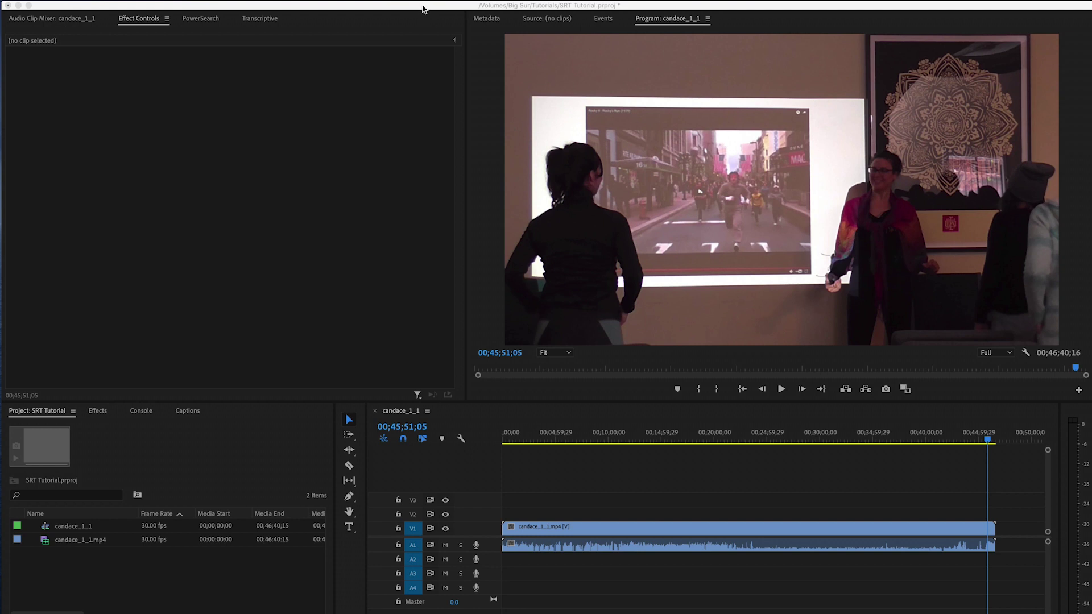
- Import candace_1_1.srt from the Tutorials folder into the project
left_click(422, 8)
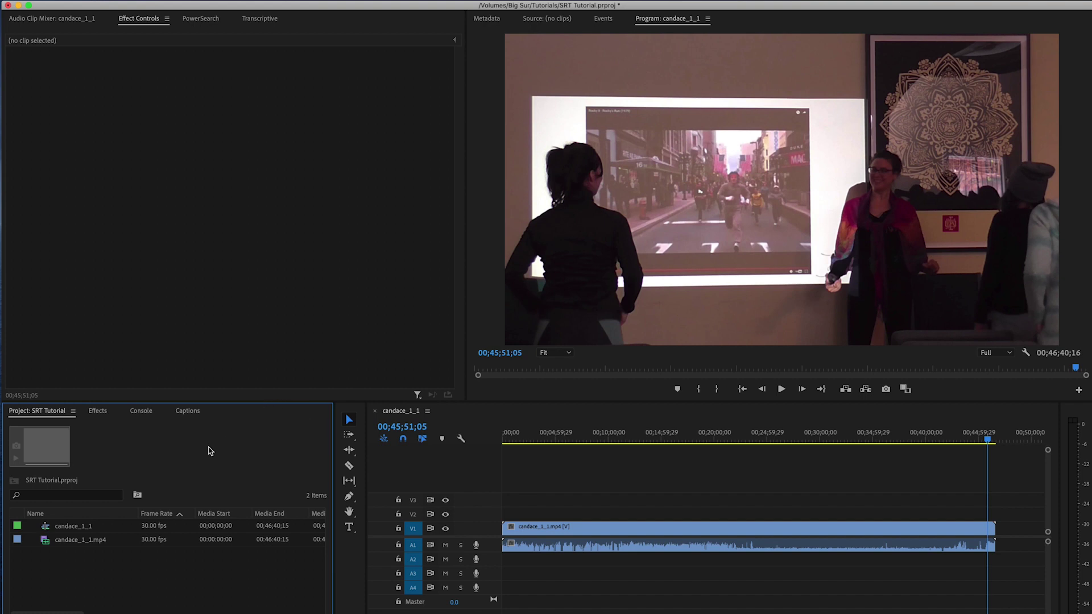
double_click(246, 454)
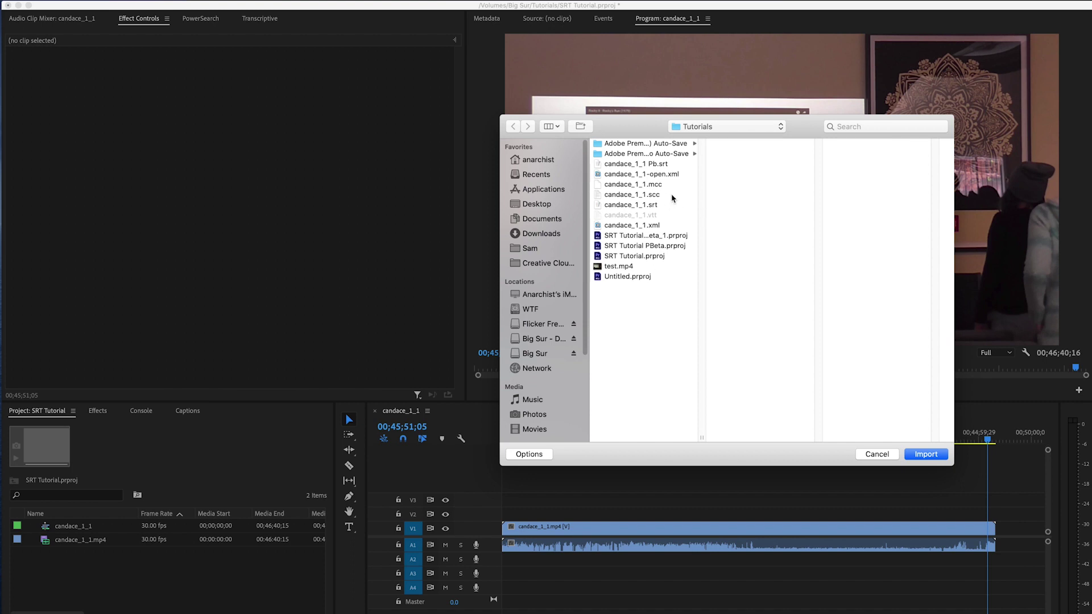
left_click(655, 205)
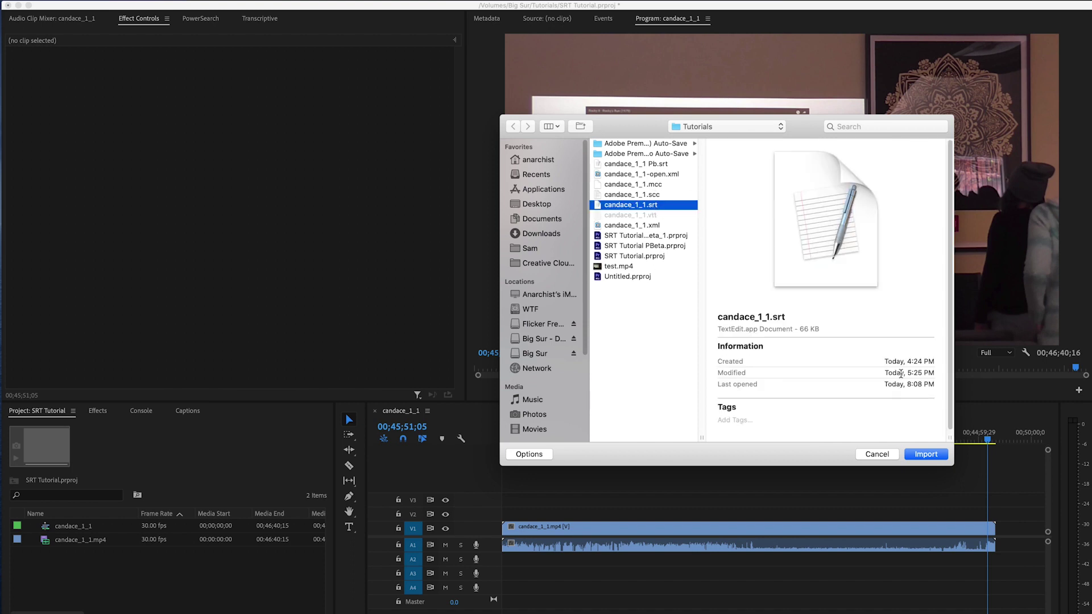
left_click(926, 454)
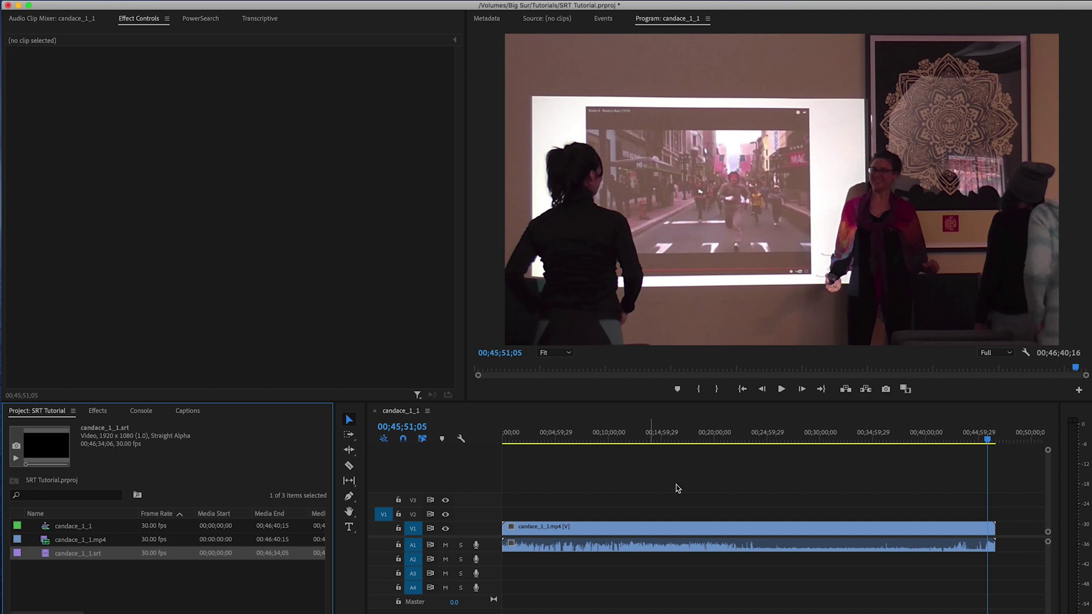
- Place candace_1_1.srt on a track above V1 and list its caption entries
left_click_drag(46, 554, 500, 510)
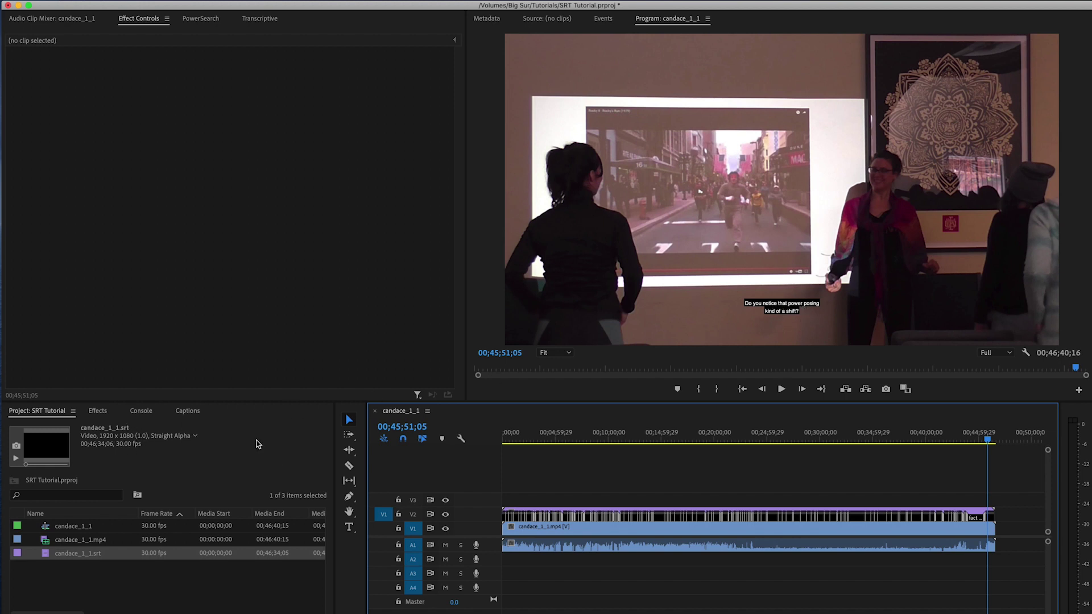
left_click(191, 412)
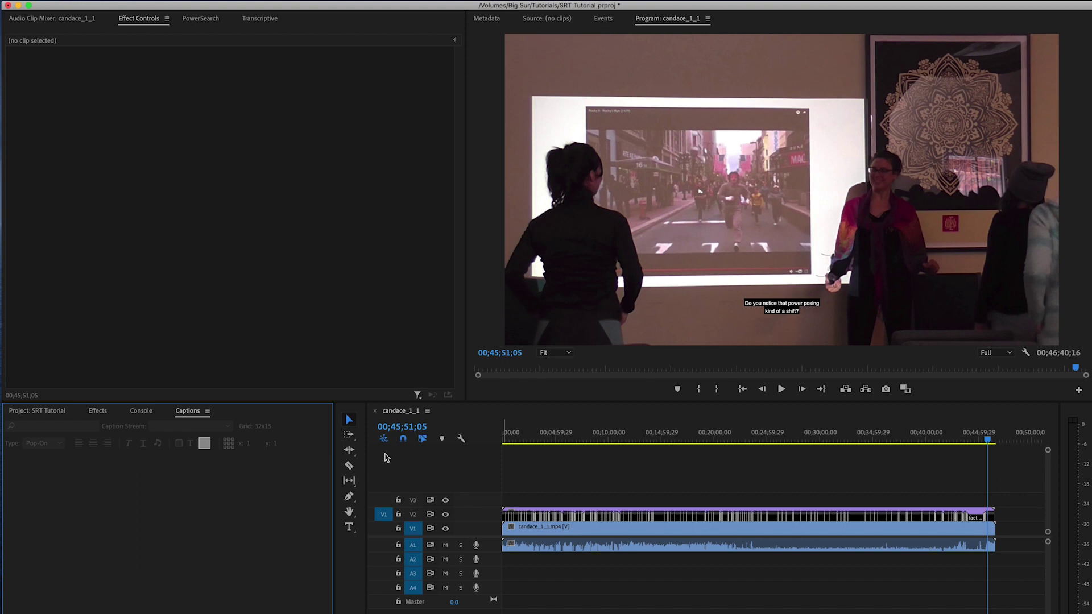
left_click(553, 513)
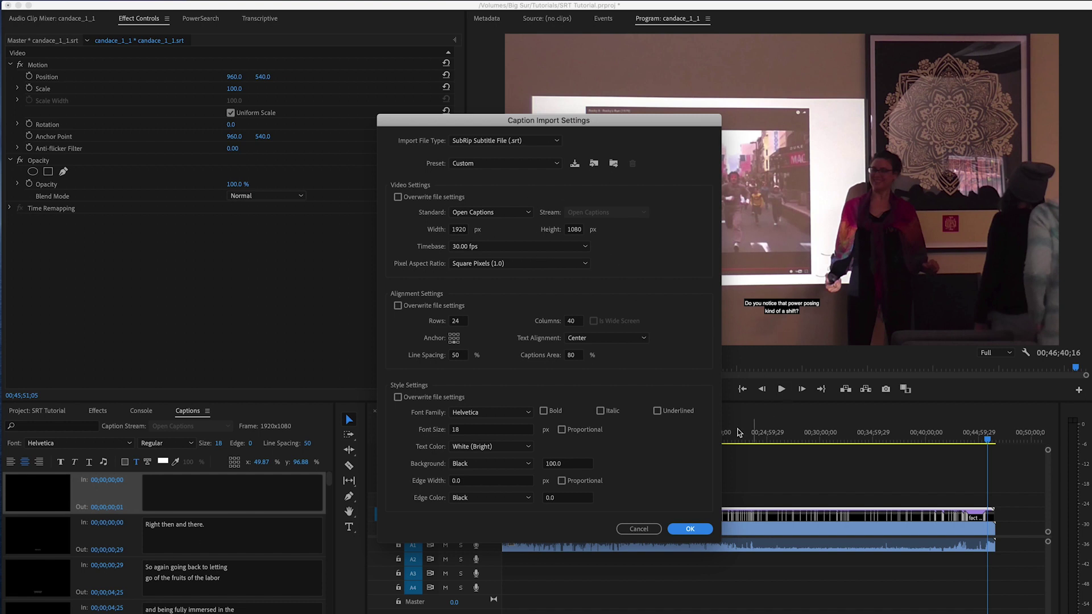
left_click(639, 529)
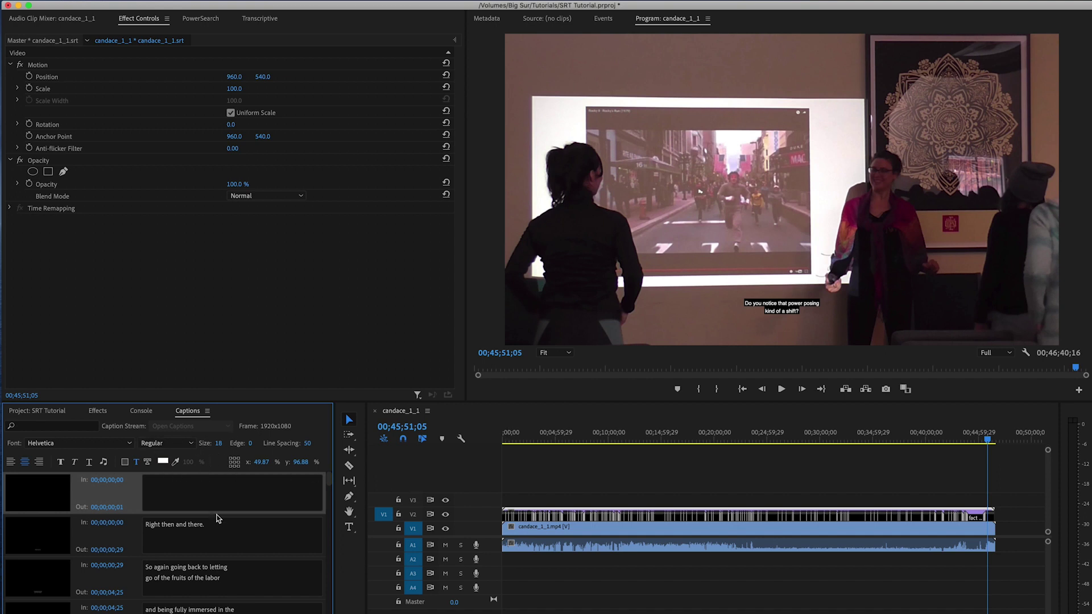
- Select all captions in the Captions panel and set their size to 50
right_click(120, 497)
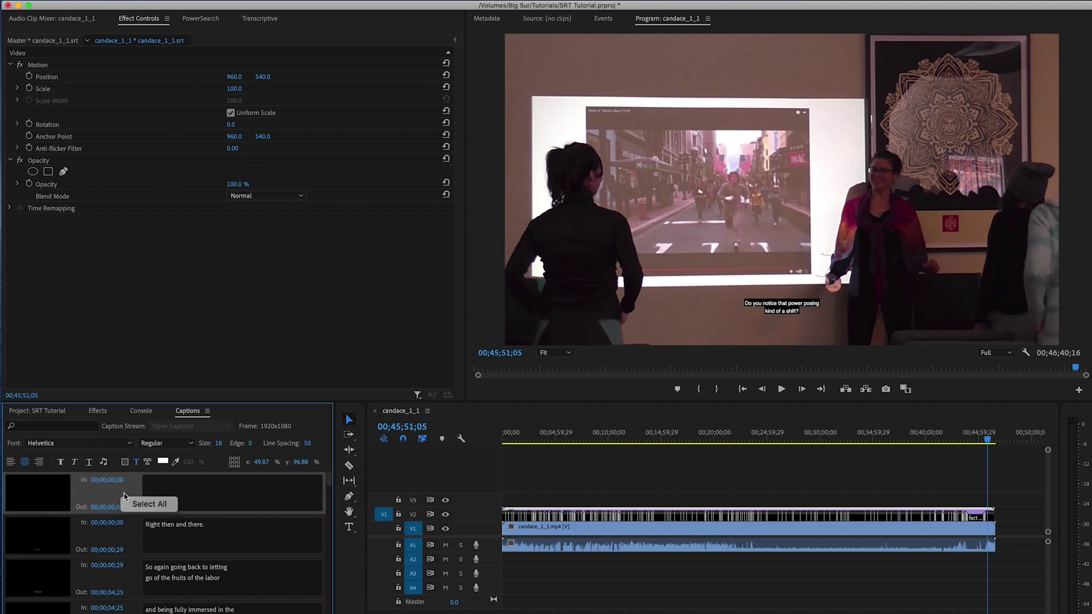
left_click(151, 504)
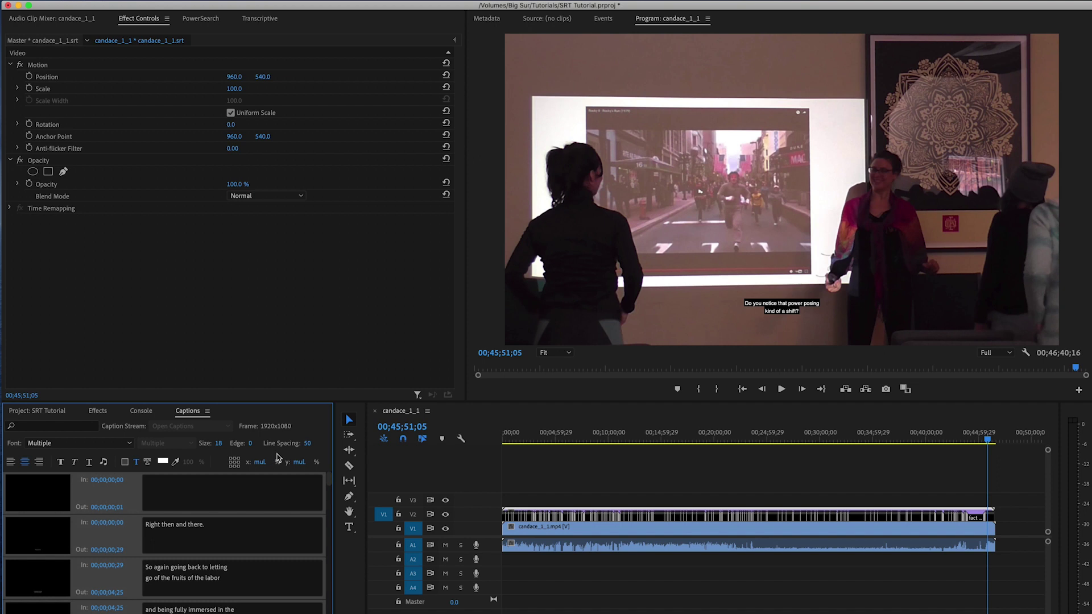
left_click(219, 444)
key("Return")
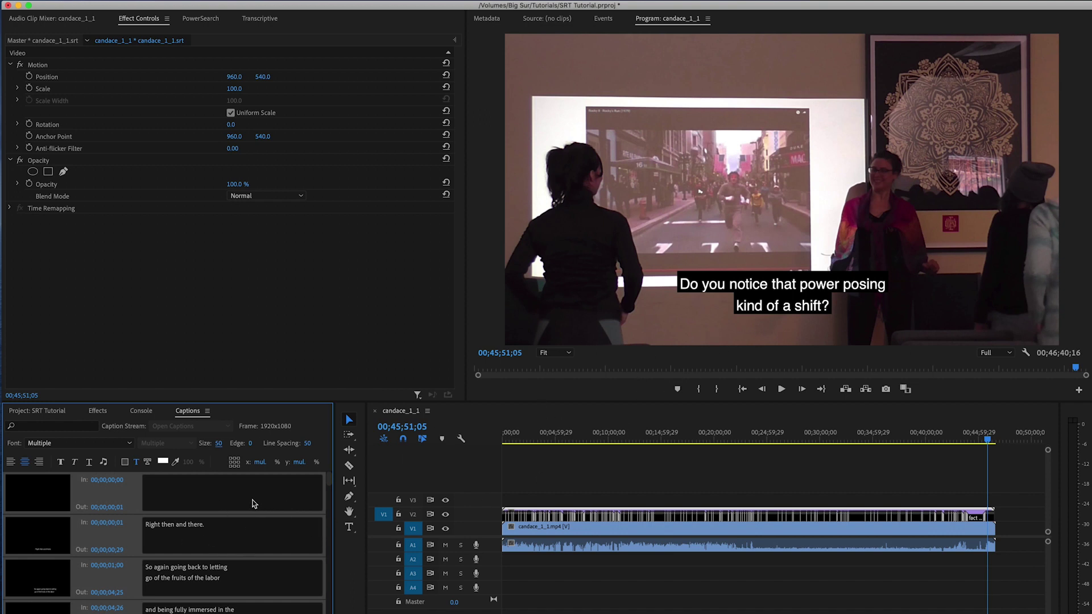
left_click(95, 2)
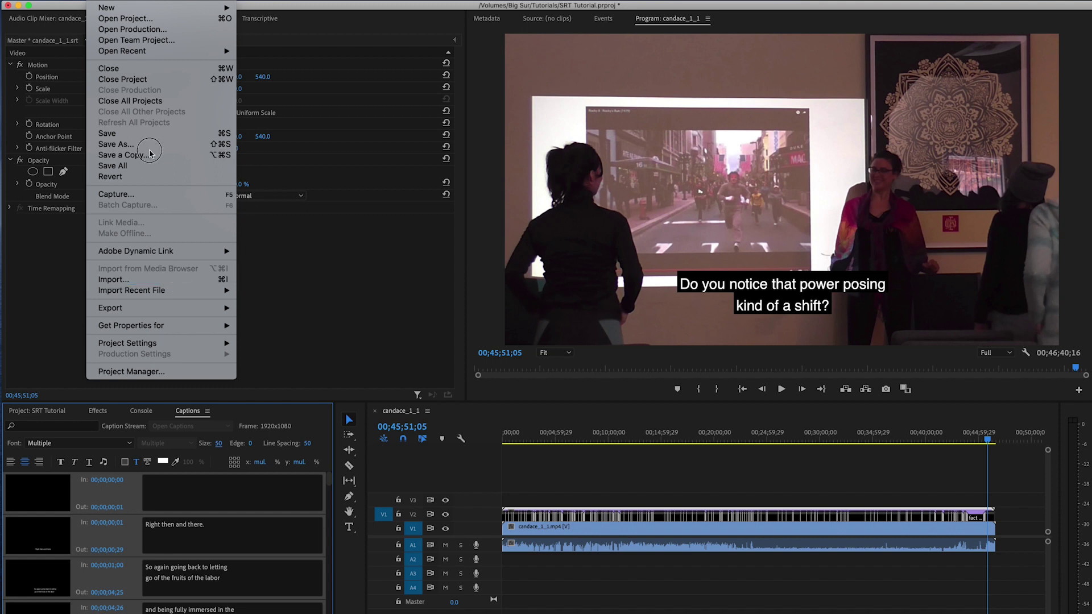
- Close the menus, leaving the SRT Tutorial PBeta project open with candace_1_1 listed
left_click(173, 84)
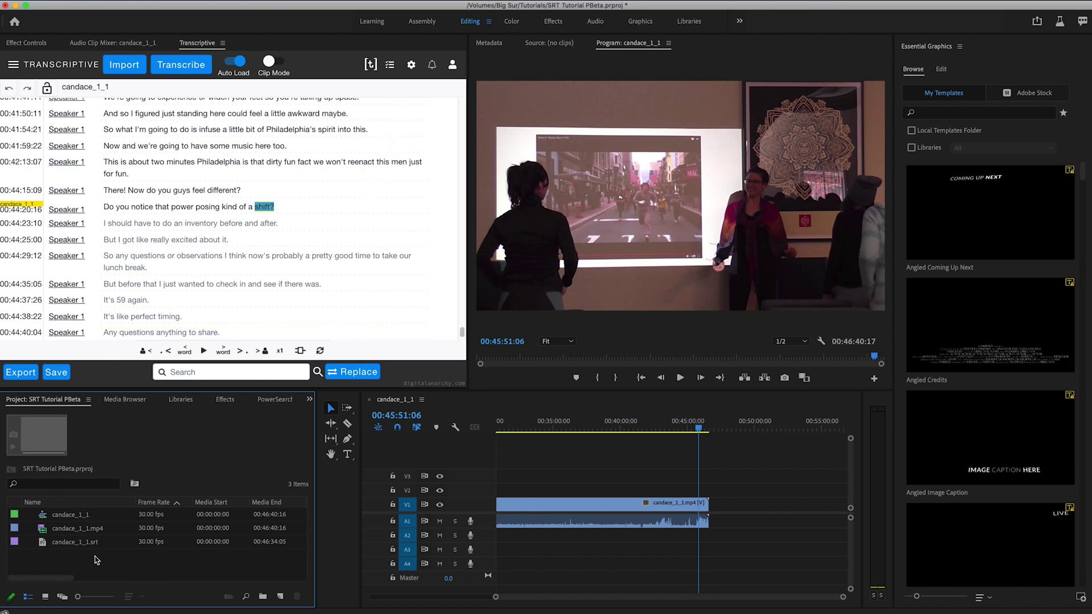
- Add candace_1_1.srt to the timeline as a new caption track in Subtitle format
left_click(78, 543)
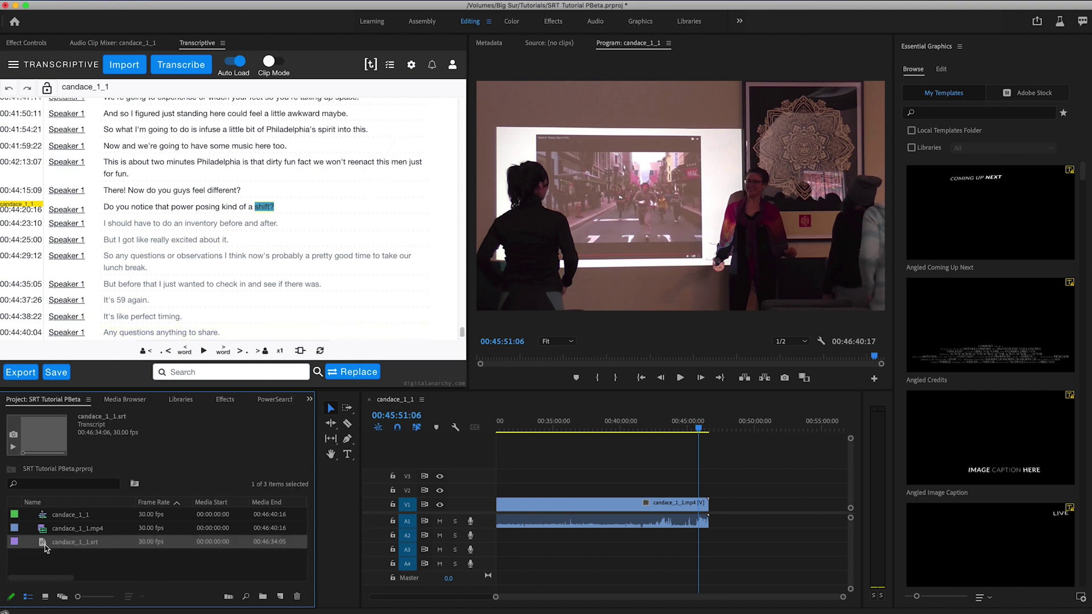
left_click_drag(42, 546, 529, 462)
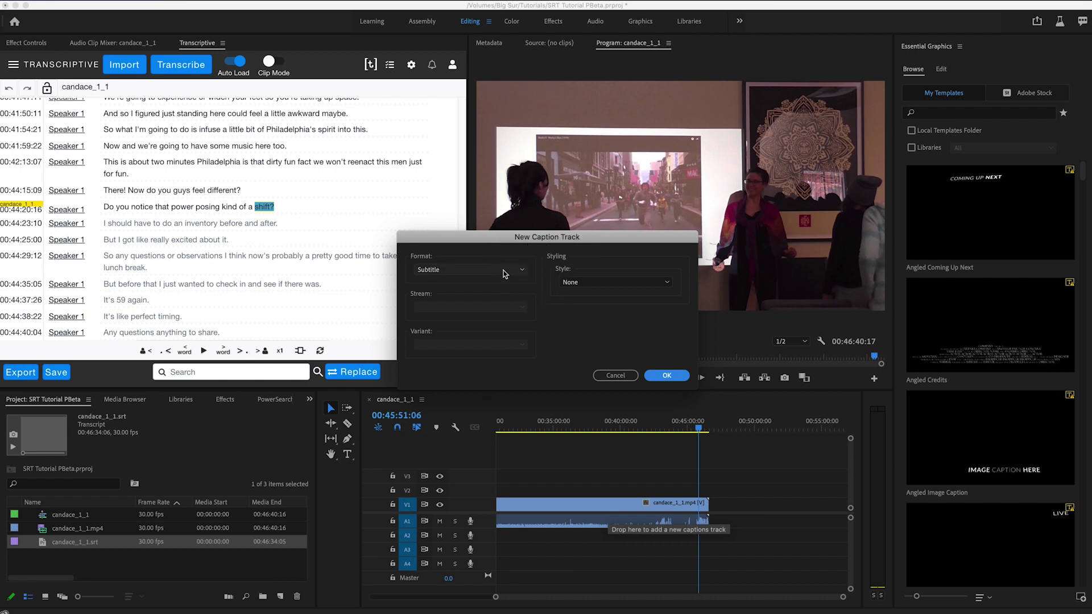
left_click(505, 271)
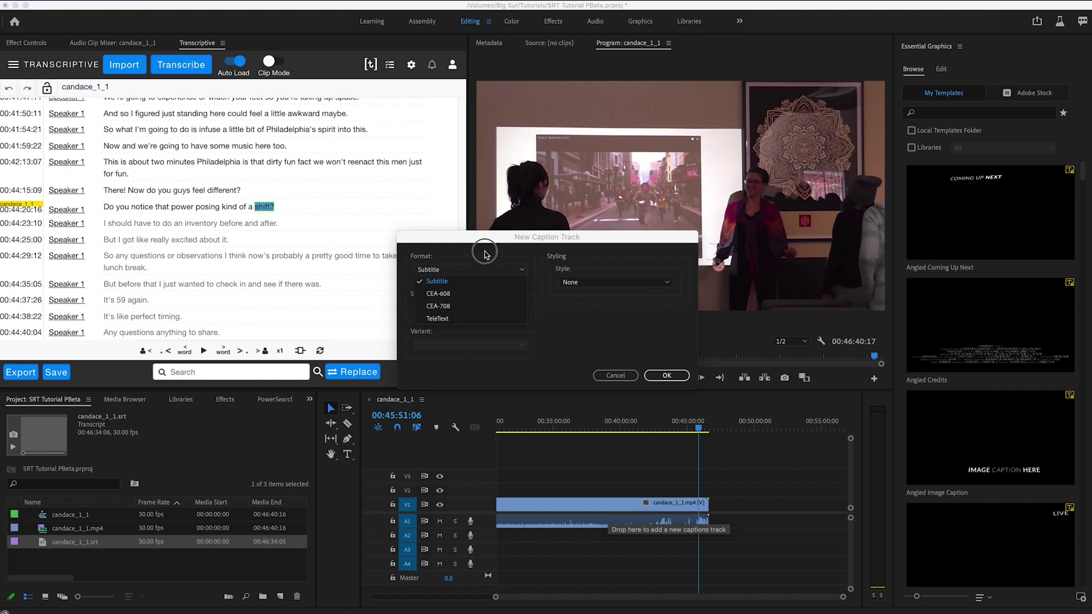
left_click(483, 266)
left_click(668, 377)
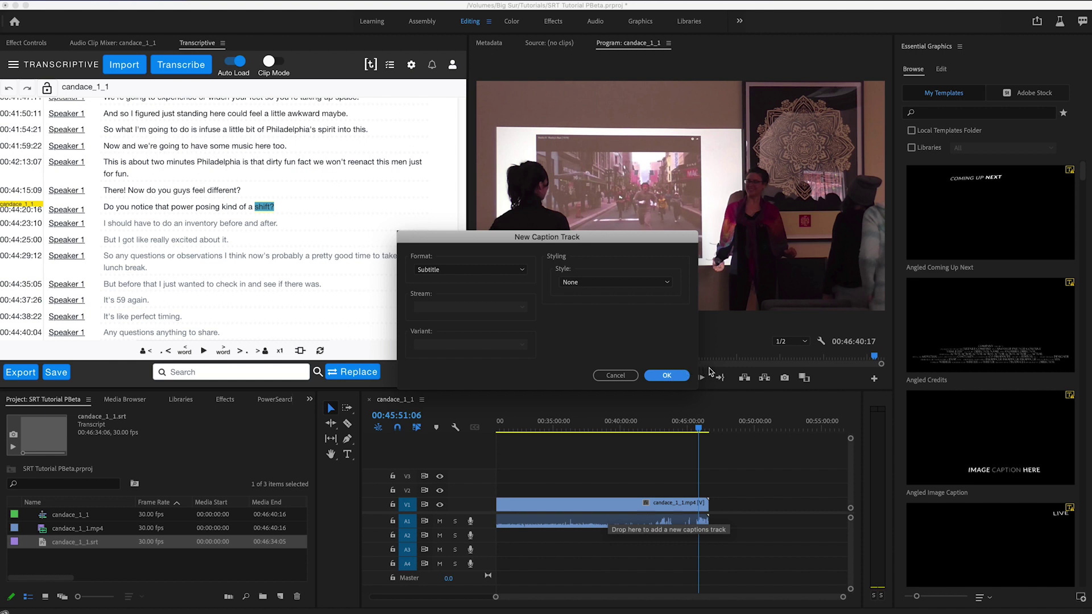
key("Return")
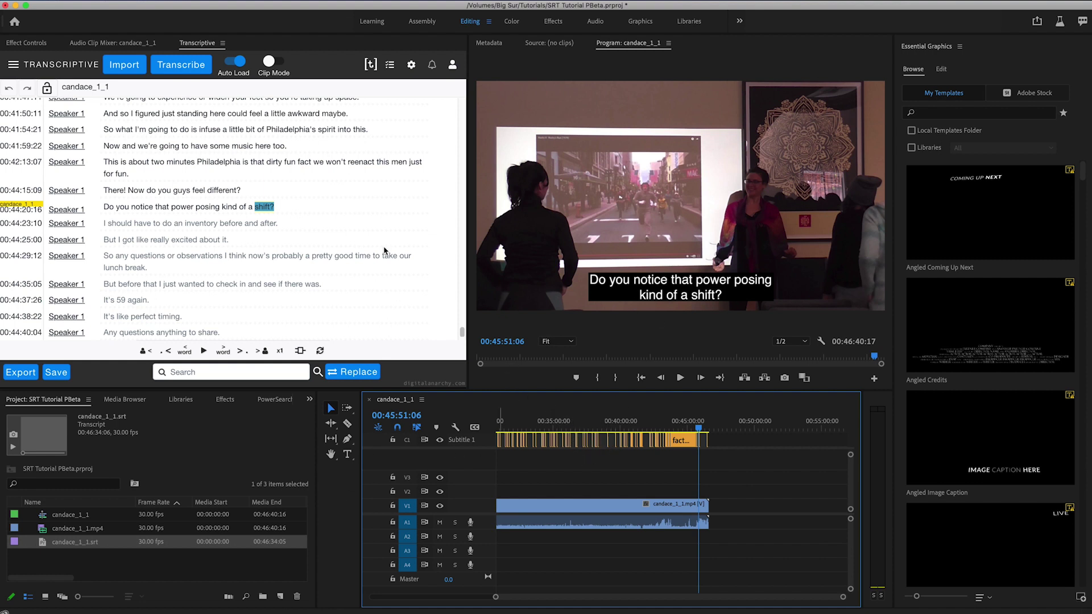
- Show the caption list via Window > Text and open 'Right then and there.' for editing
left_click(369, 2)
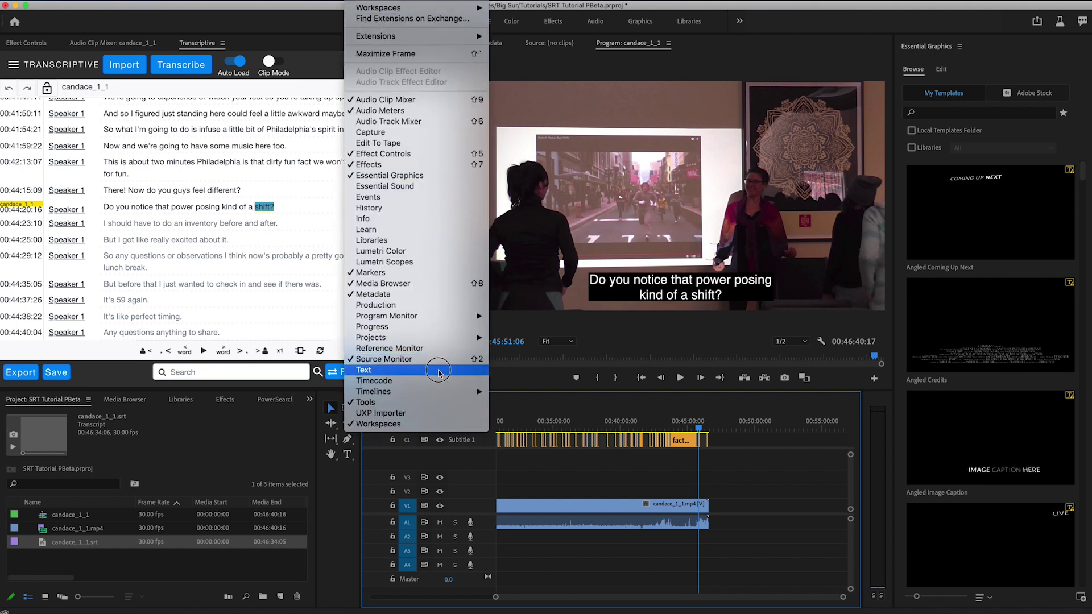
left_click(438, 370)
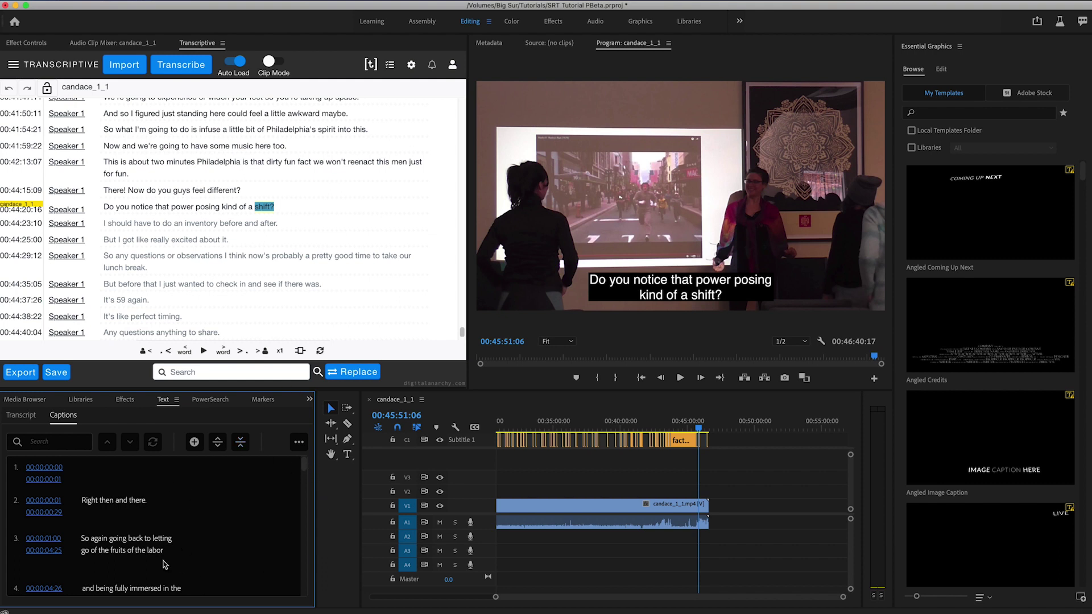
double_click(153, 501)
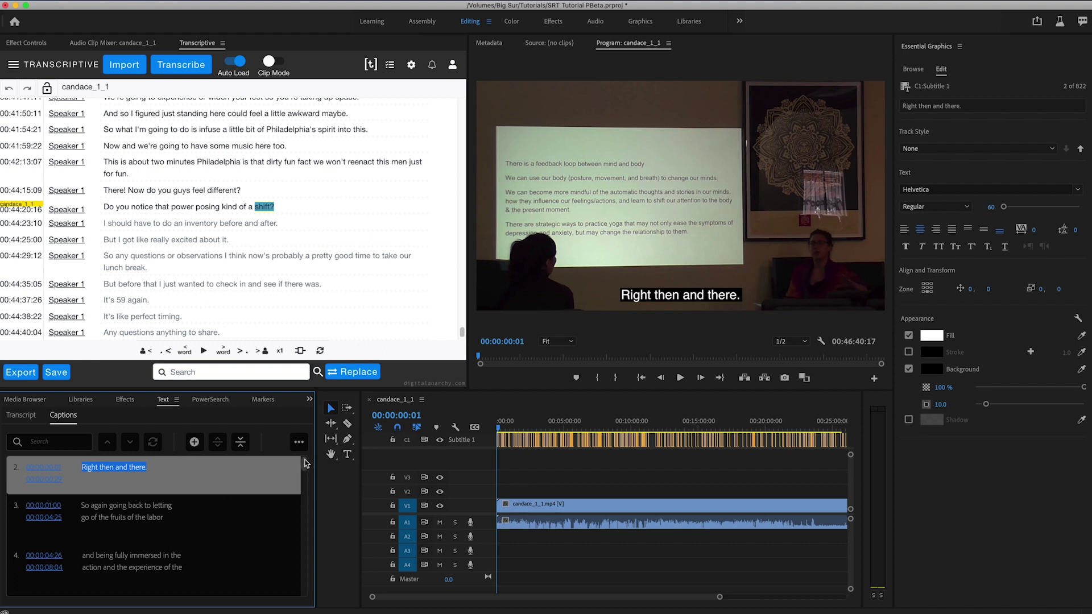
- Enlarge the 'Right then and there.' subtitle to font size 116 in Essential Graphics
scroll(307, 464, "down", 3)
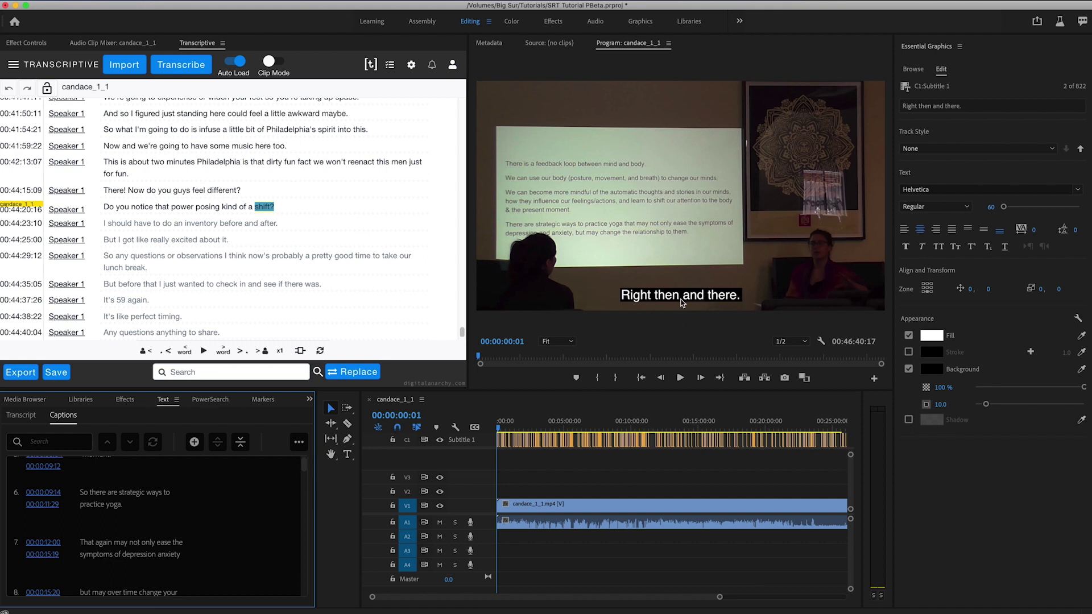
left_click(947, 50)
left_click(700, 295)
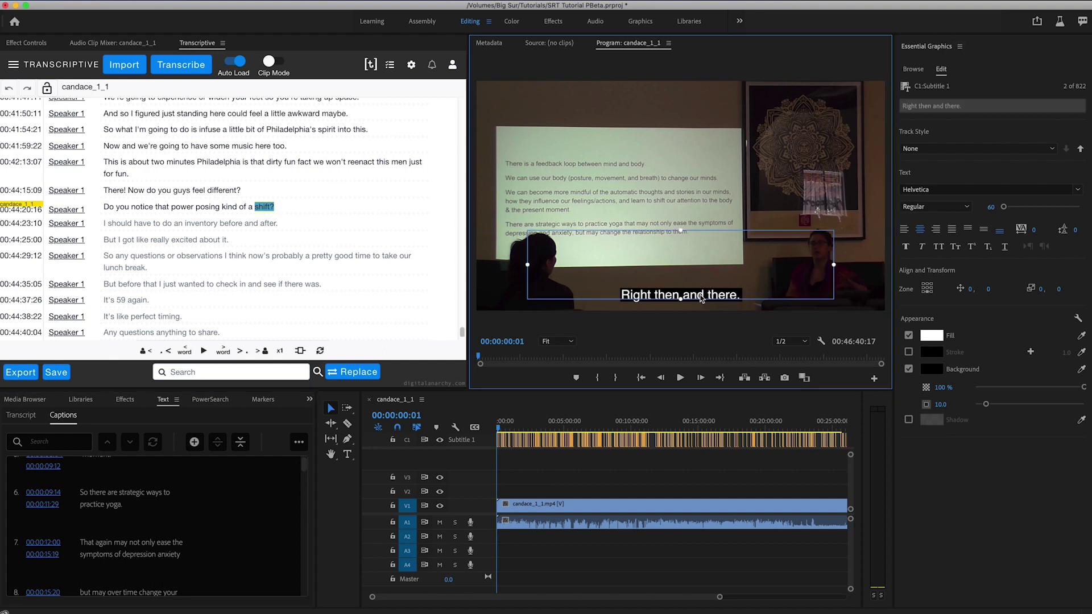
double_click(703, 297)
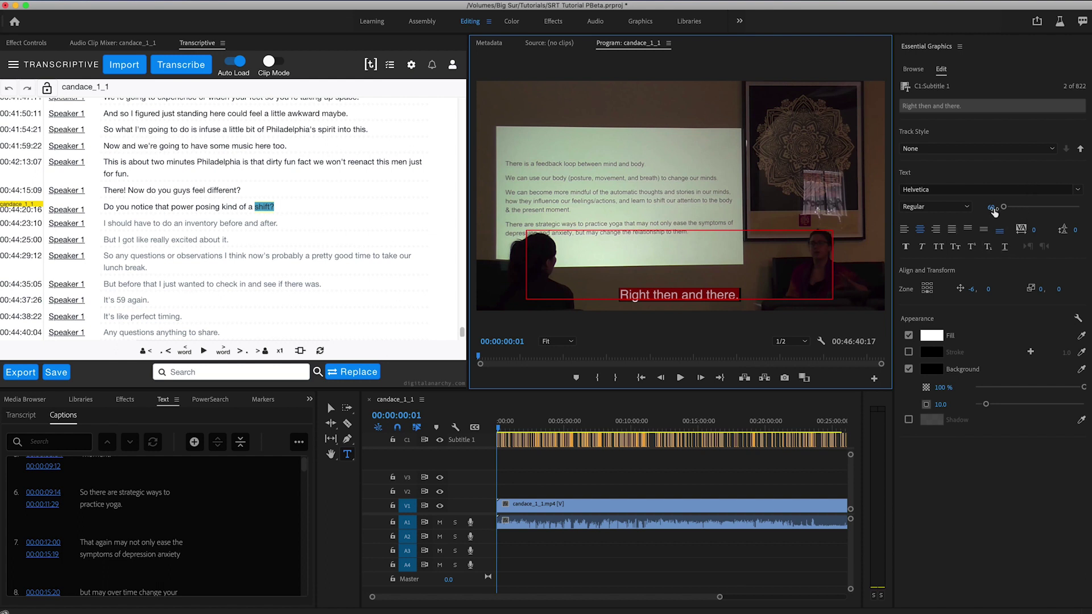
left_click_drag(1003, 207, 1006, 208)
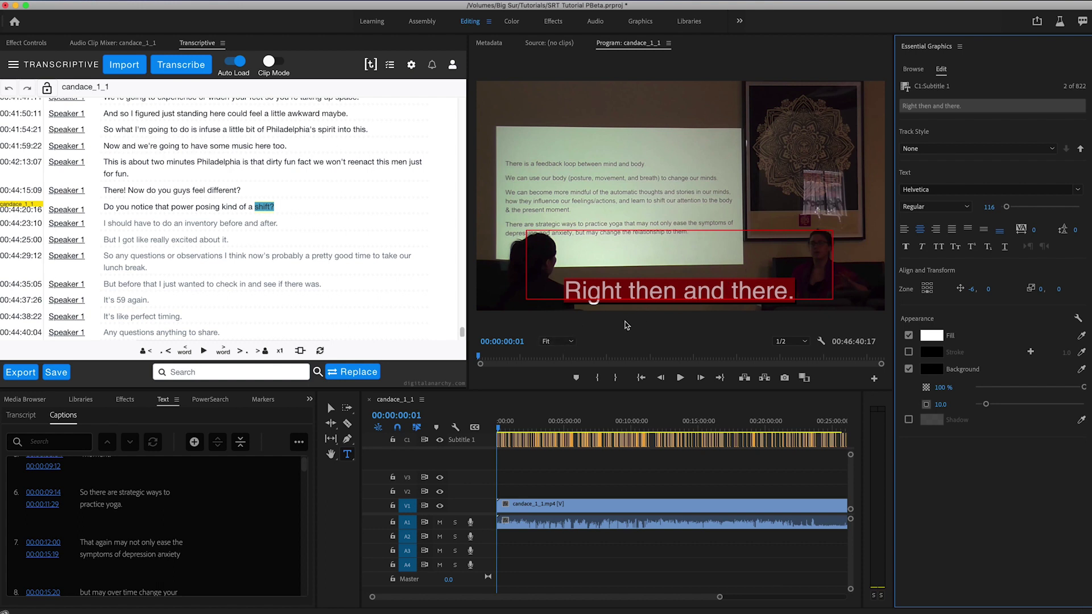
left_click(123, 0)
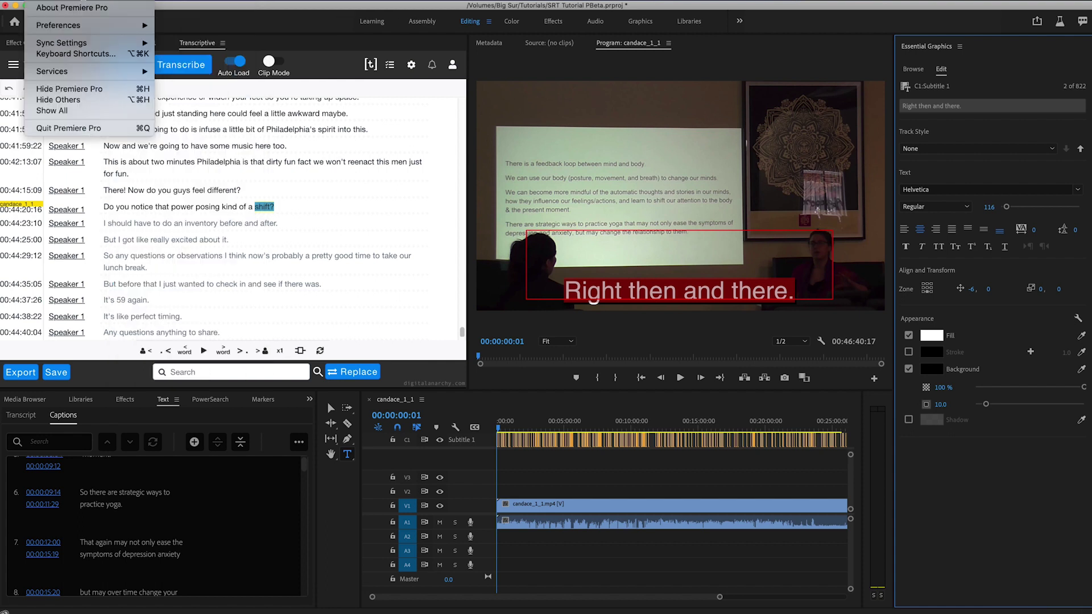
left_click(919, 331)
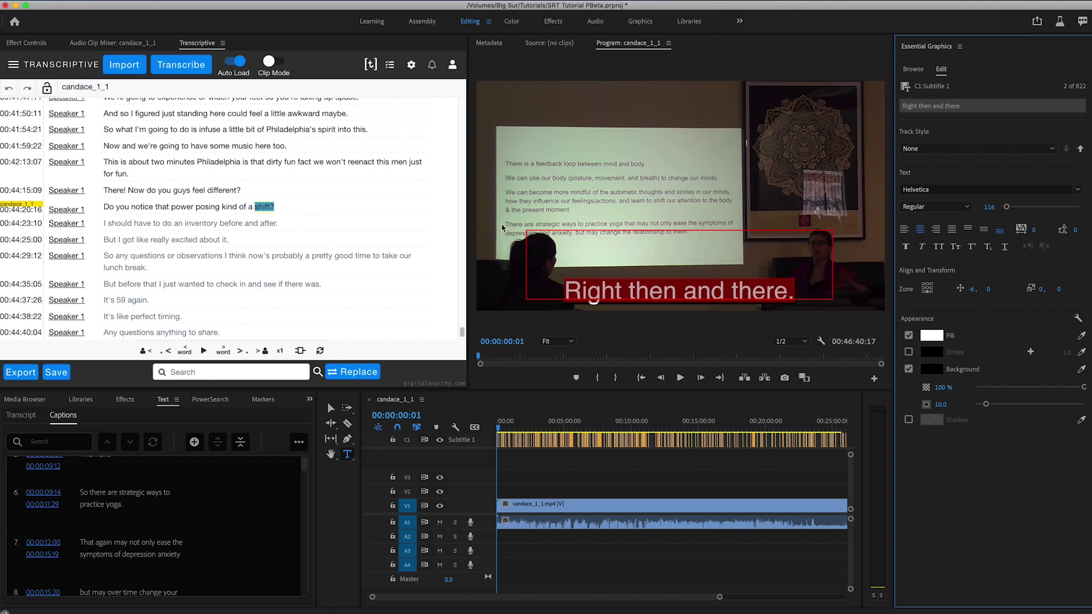
left_click(425, 1)
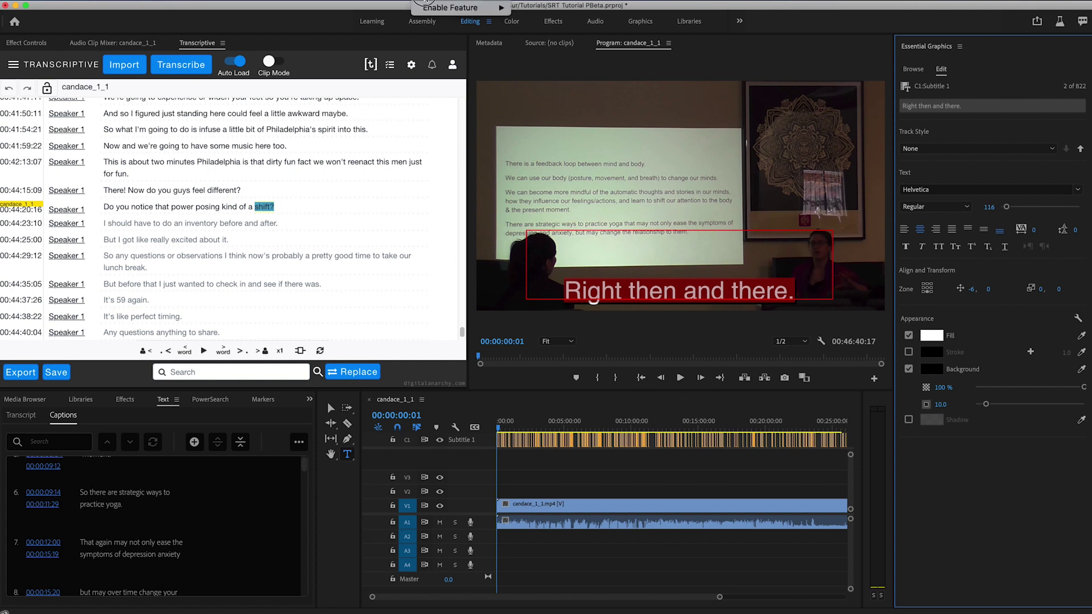
mouse_move(435, 8)
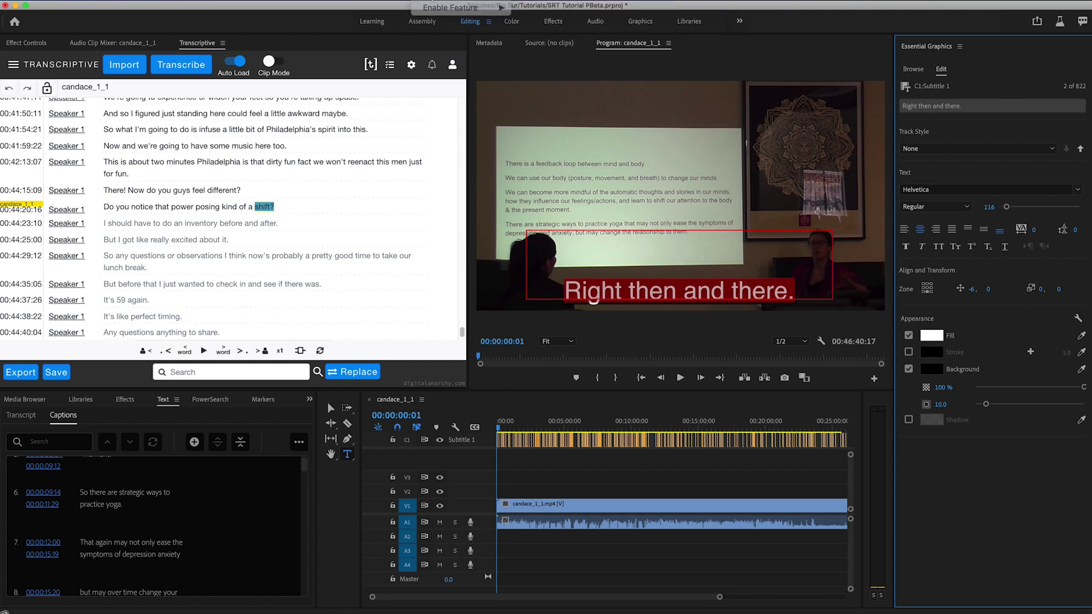
left_click(398, 4)
mouse_move(372, 3)
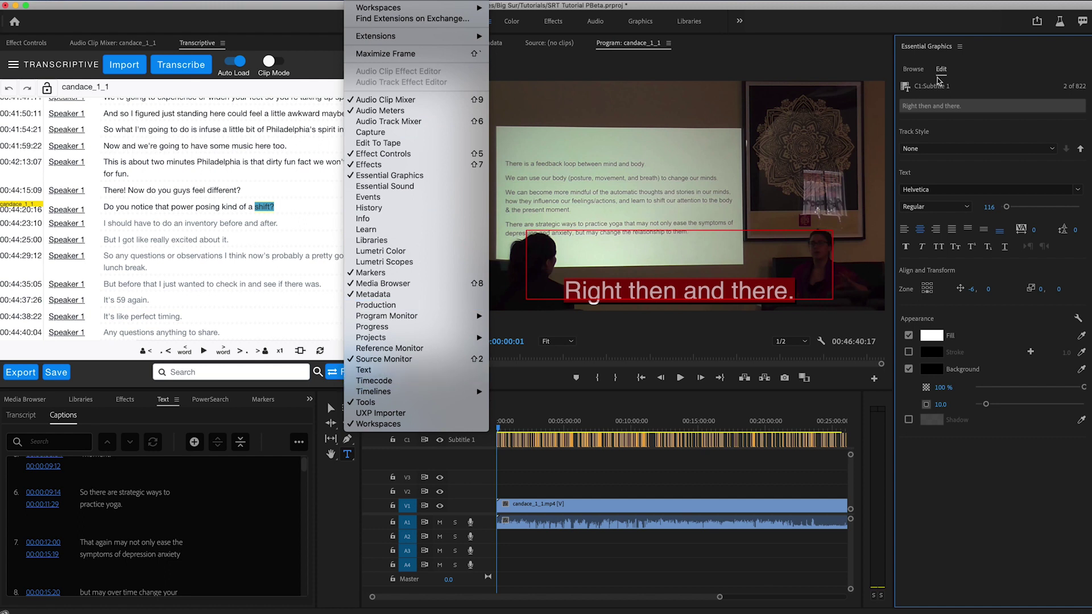
left_click(861, 15)
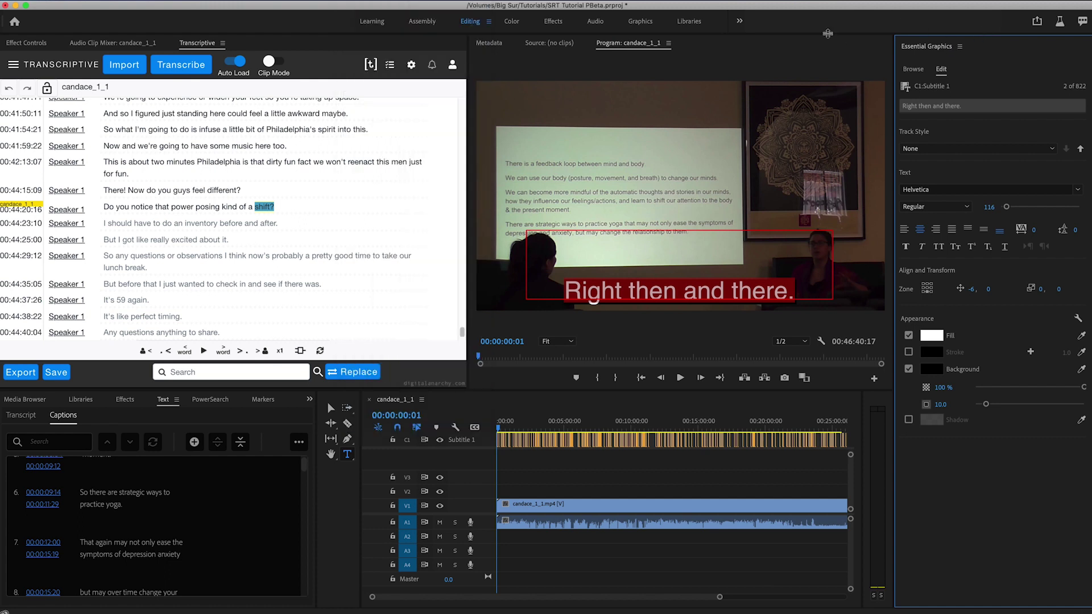